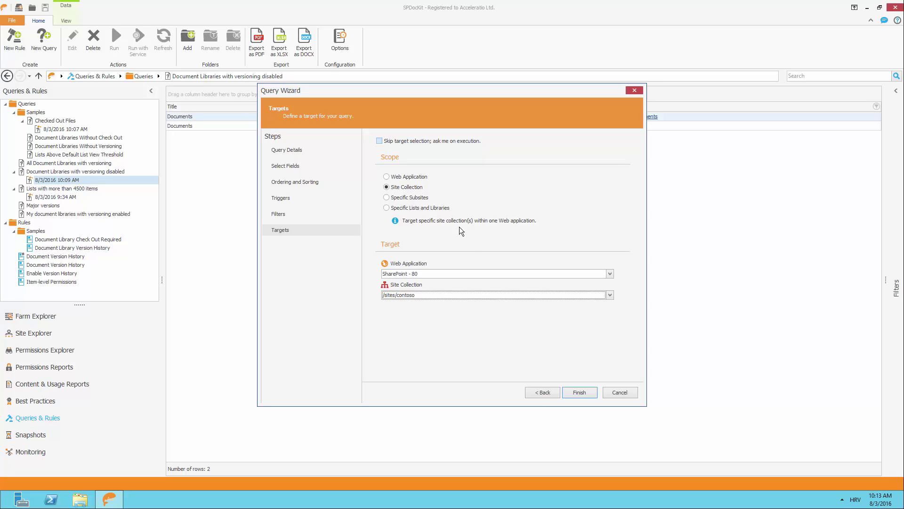
Save the new query targeting the /sites/contoso site collection and run it.
left_click(592, 392)
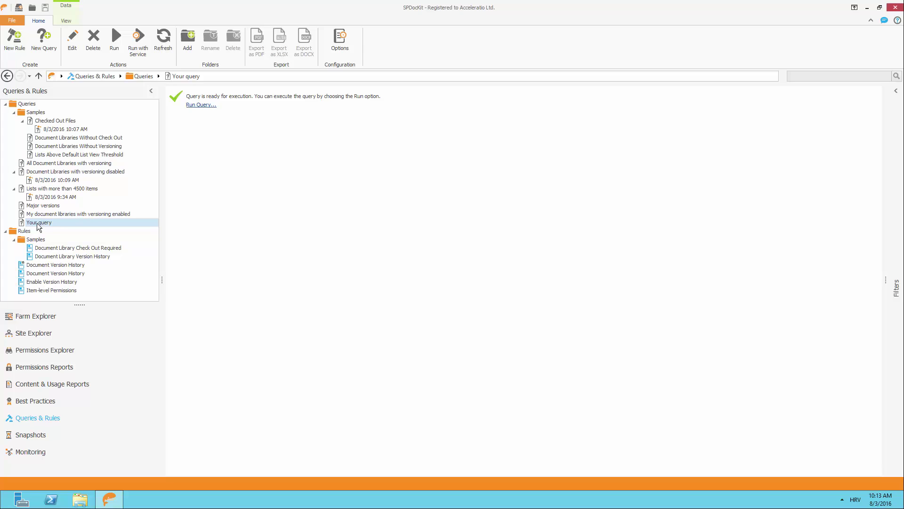
left_click(201, 104)
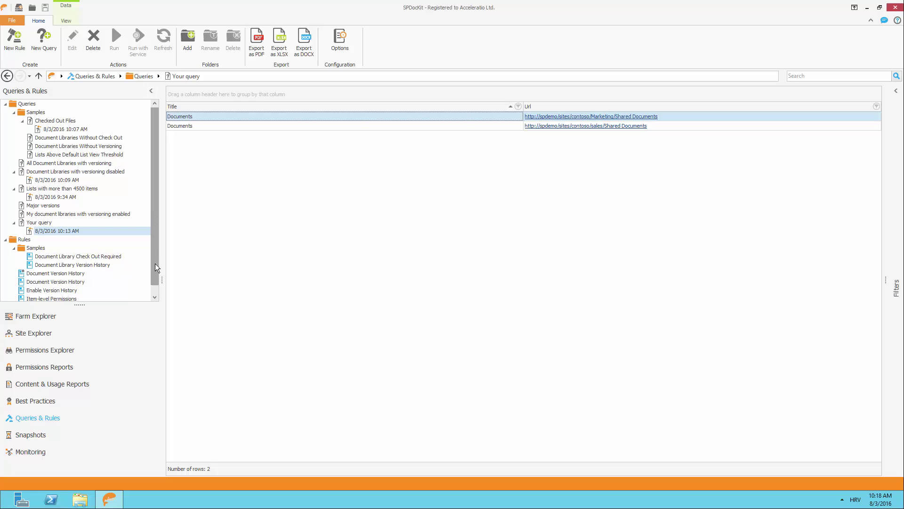
Review the Enable Version History rule's general, versioning, trigger, filter and target settings, keeping them as they are.
left_click(71, 291)
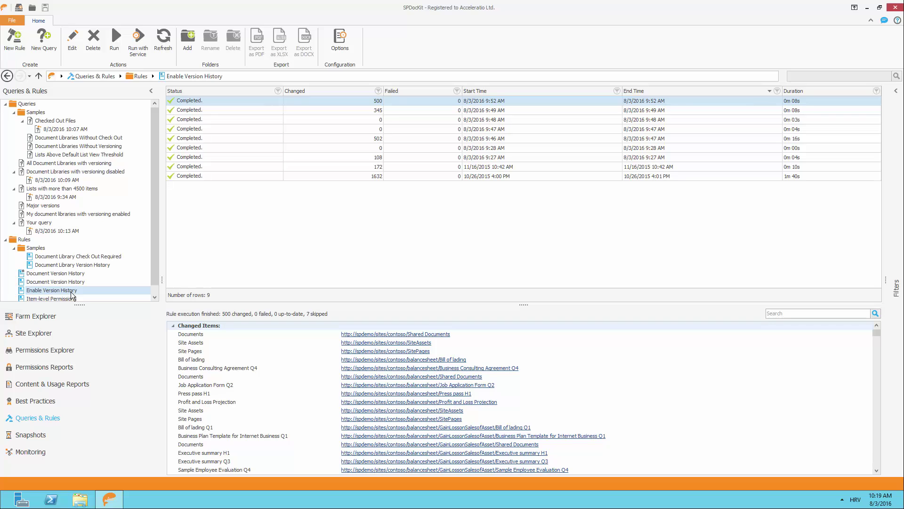
left_click(74, 49)
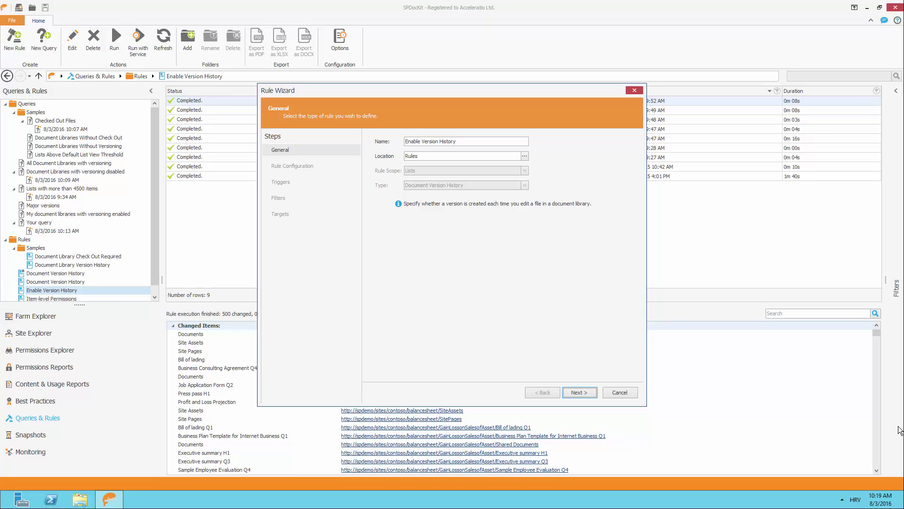
left_click(587, 392)
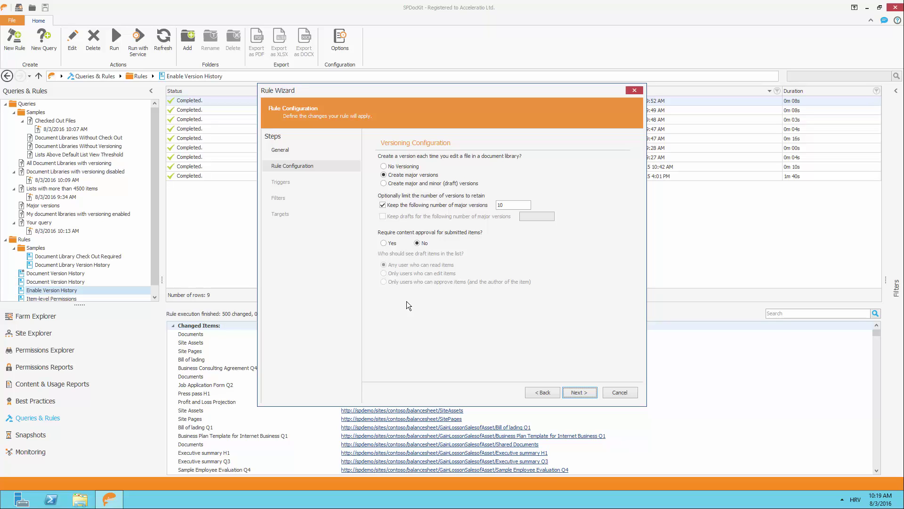
left_click(569, 393)
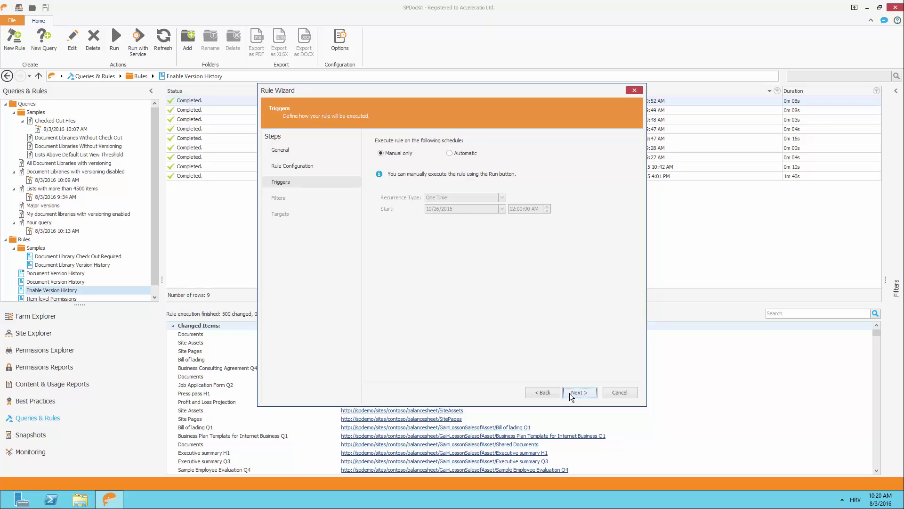
left_click(570, 393)
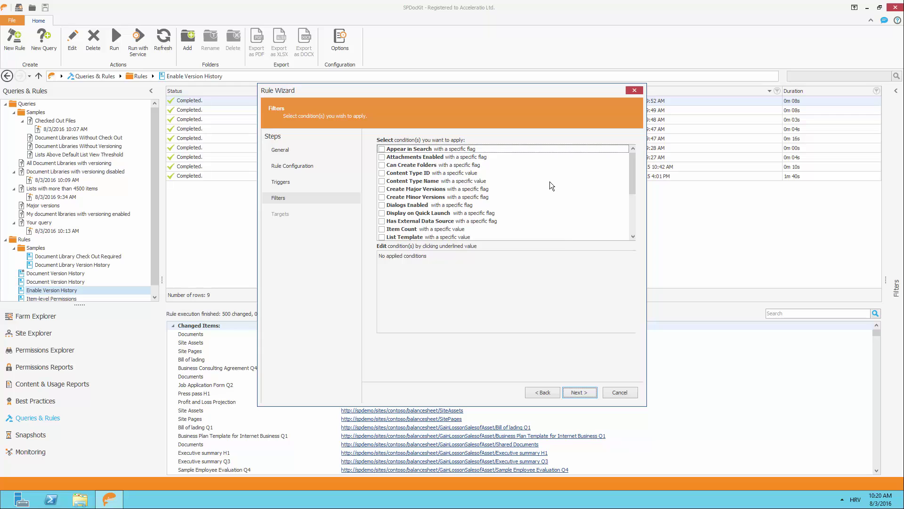
left_click_drag(635, 177, 621, 160)
left_click(579, 392)
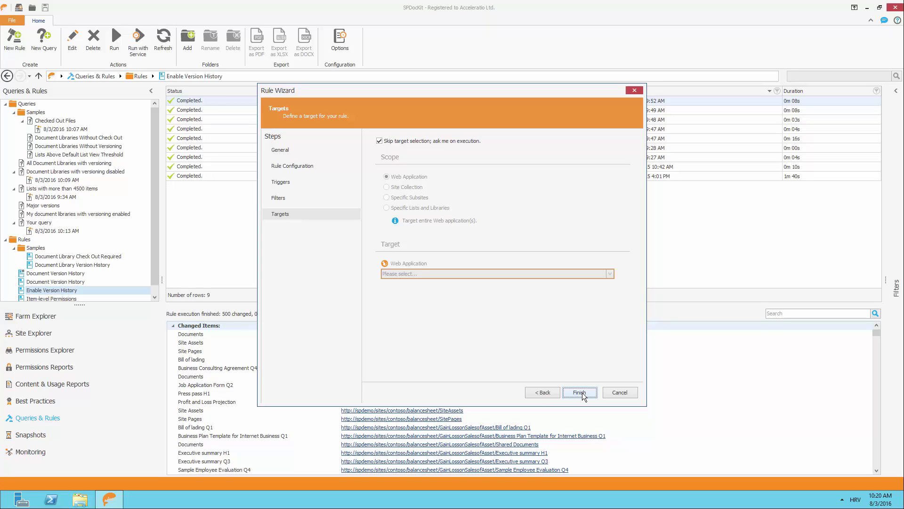
left_click(582, 392)
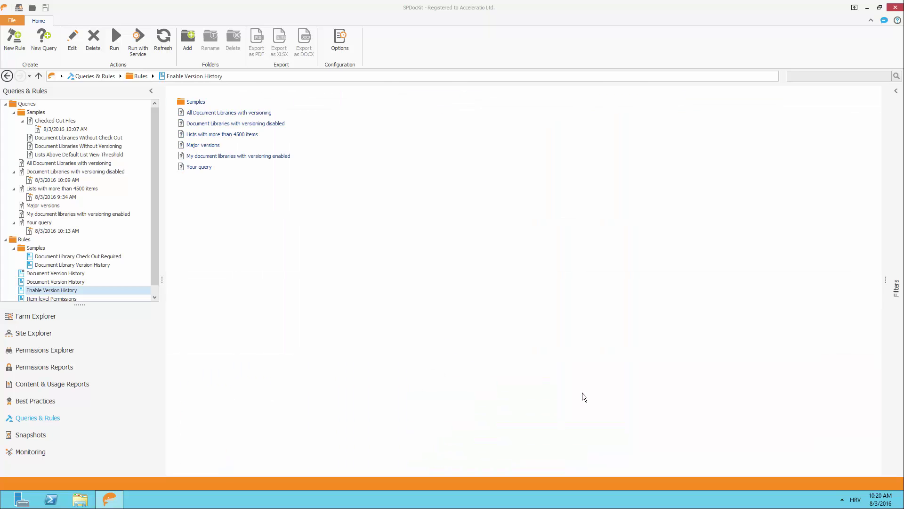
Run the Enable Version History rule on the /sites/contoso site collection of SharePoint - 80 and refresh its execution history.
left_click(117, 43)
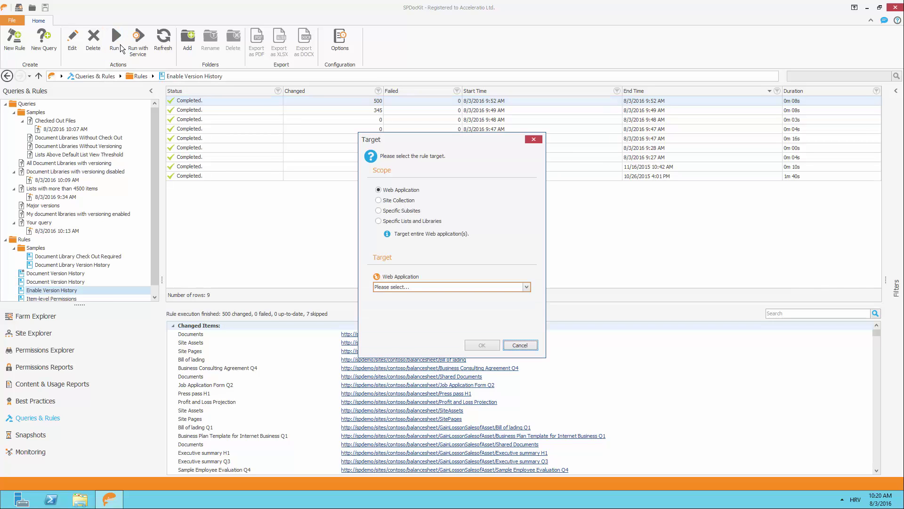
left_click(401, 287)
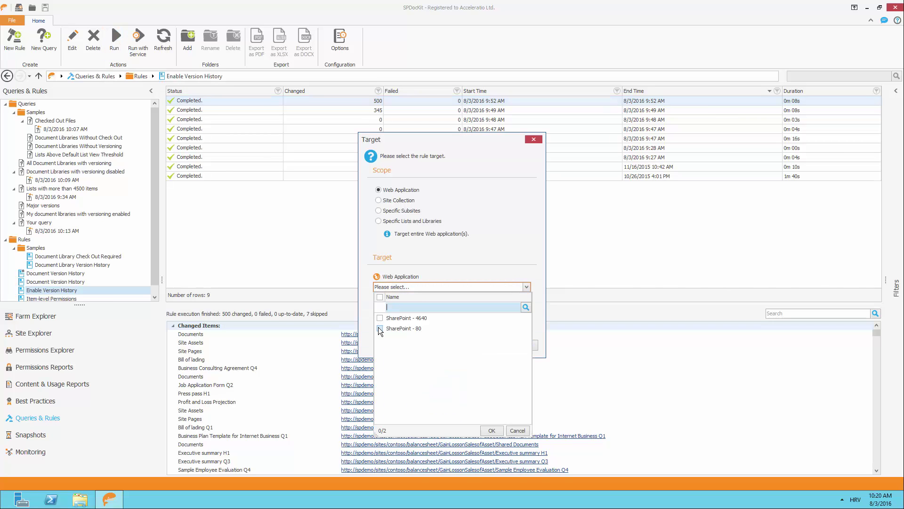
left_click(380, 329)
left_click(492, 431)
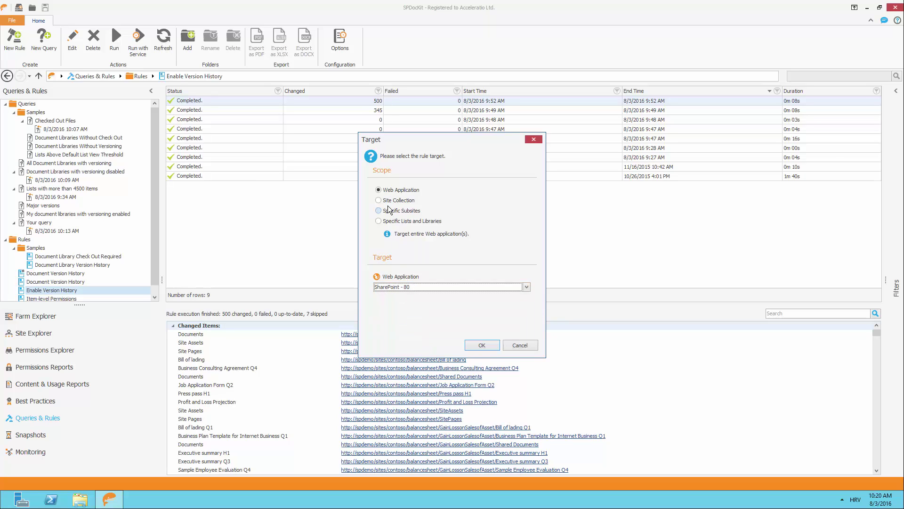
left_click(379, 200)
left_click(400, 309)
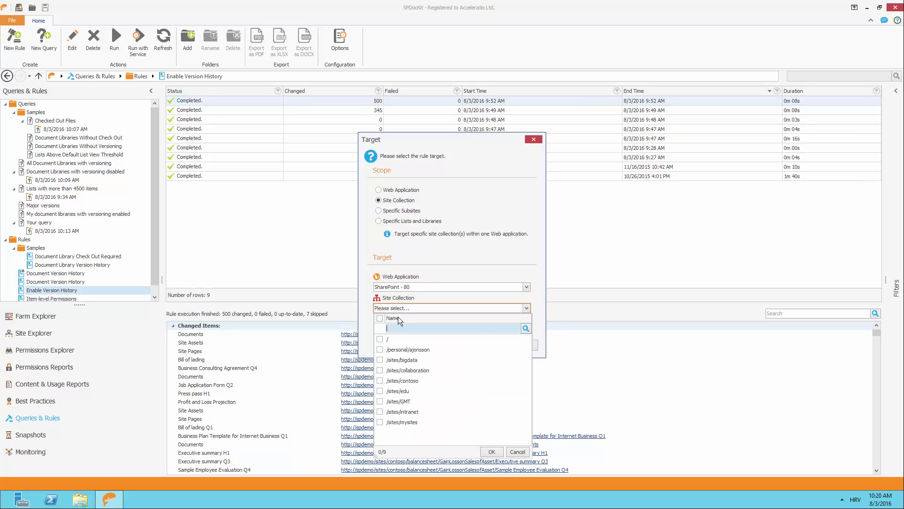
left_click(380, 381)
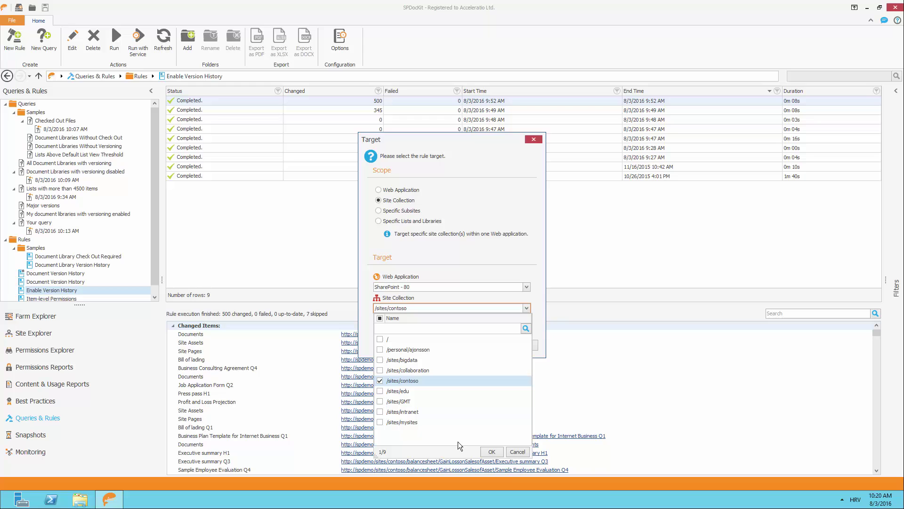
left_click(492, 452)
left_click(493, 345)
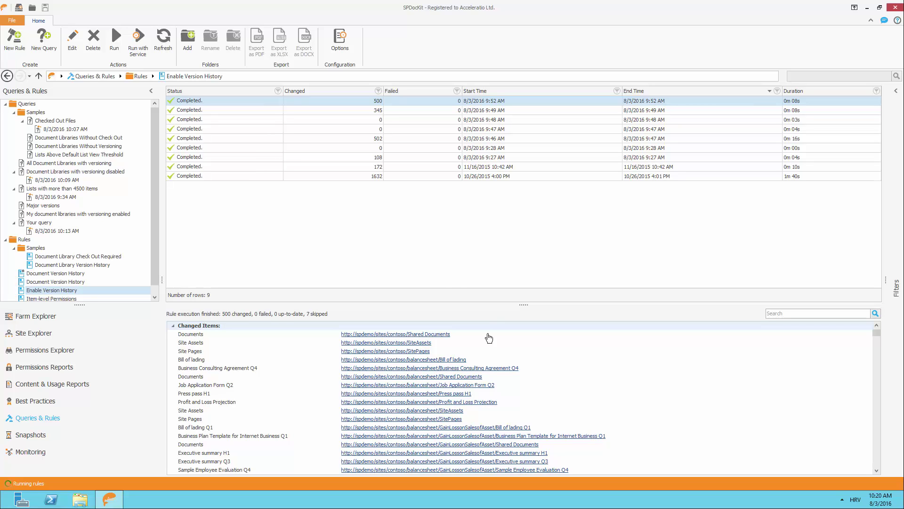
left_click(161, 40)
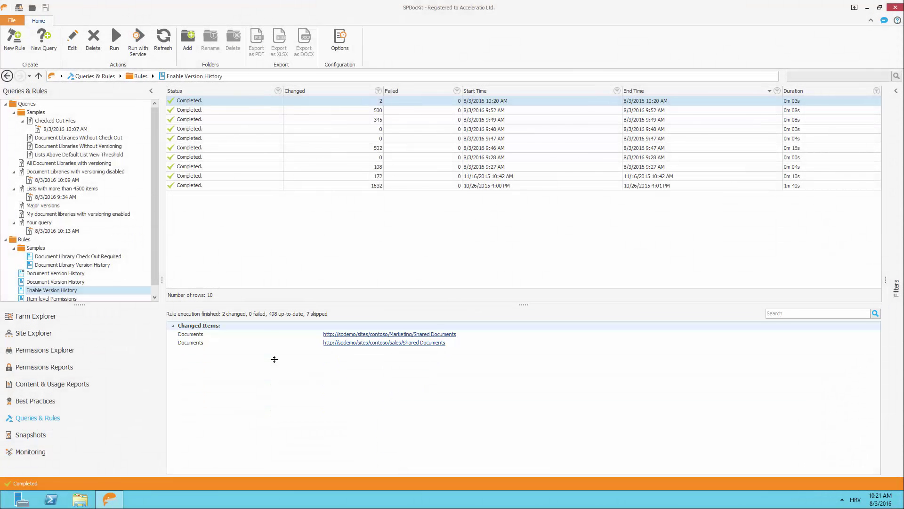
Open the changed Sales Documents library in the browser and check its versioning settings.
left_click(371, 348)
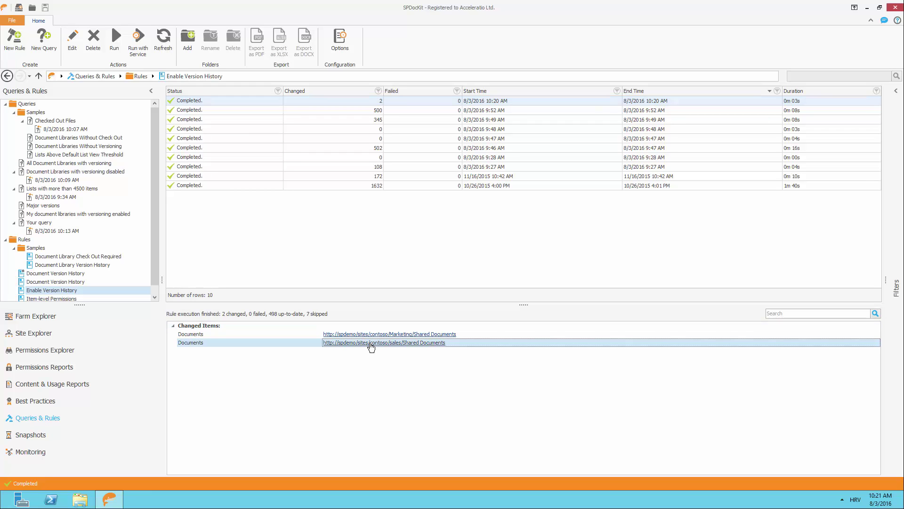
left_click(371, 347)
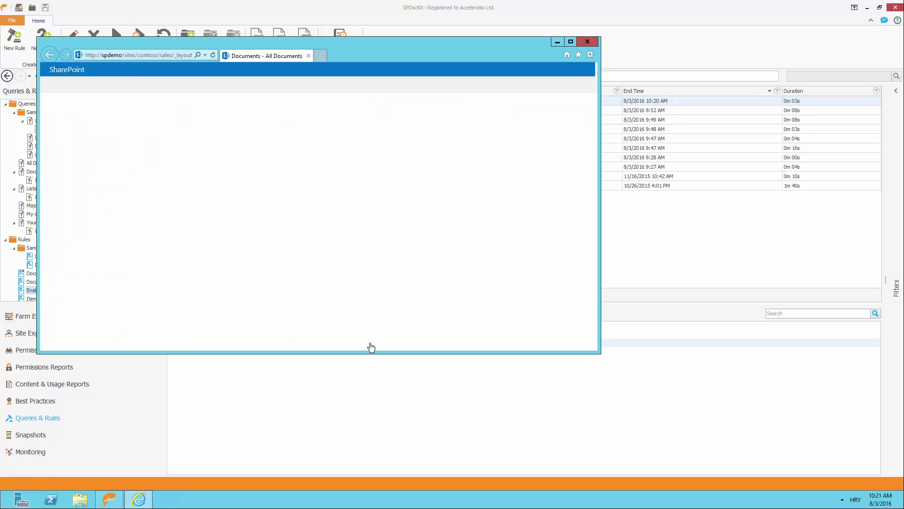
left_click(569, 41)
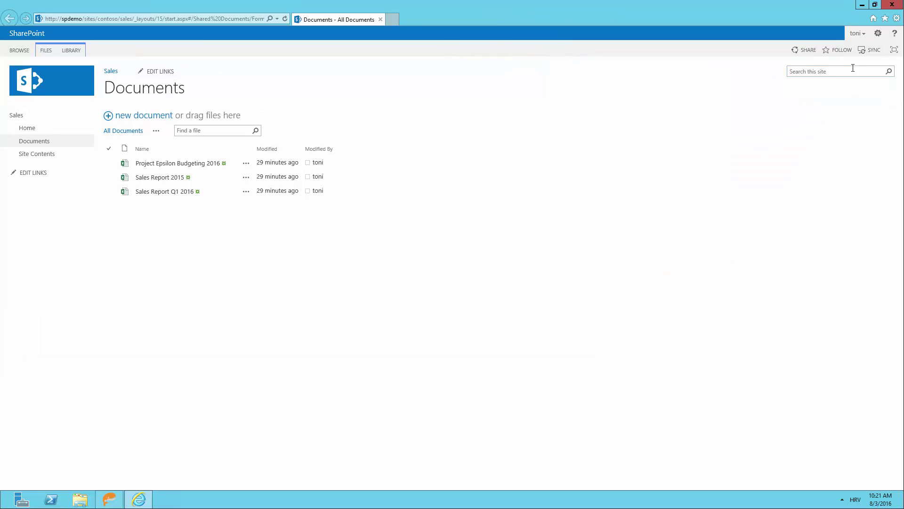
left_click(71, 51)
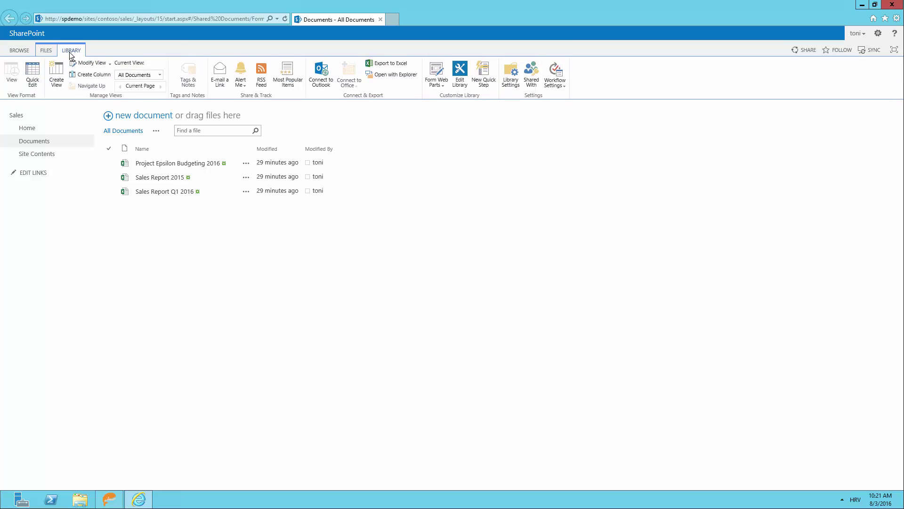
left_click(512, 78)
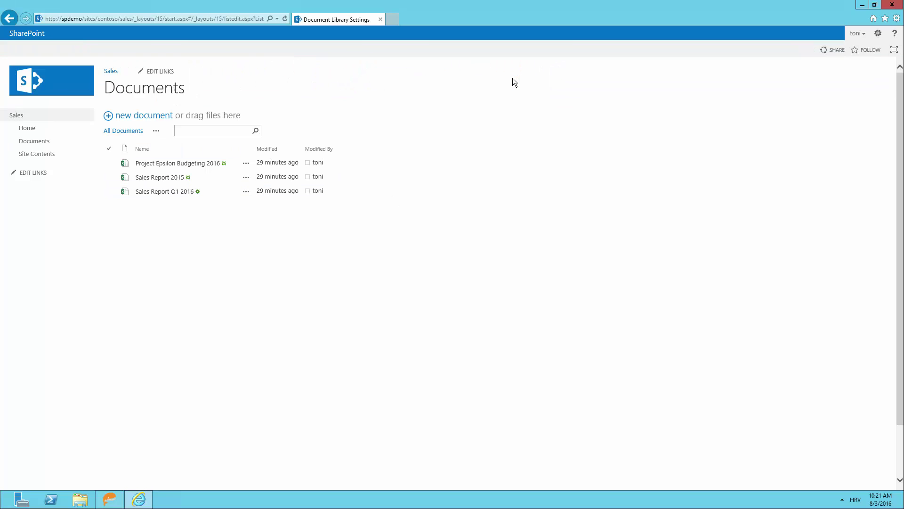
left_click(133, 198)
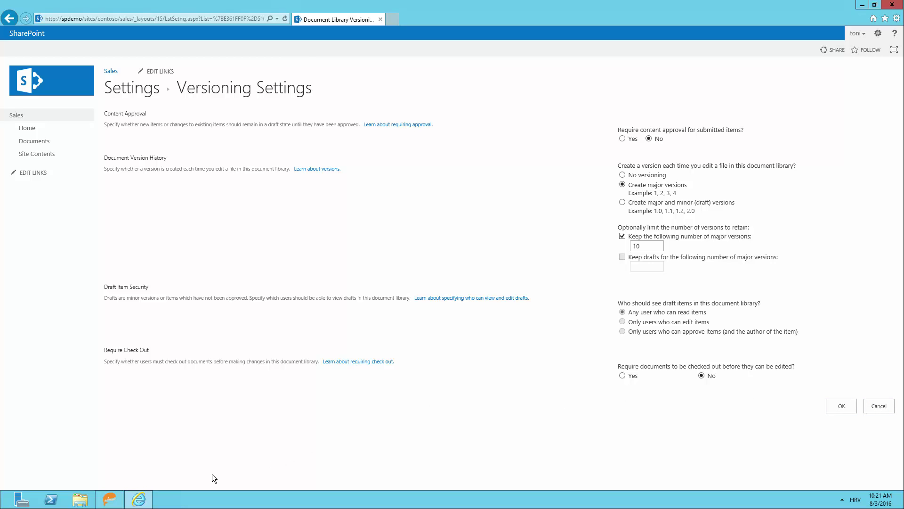
Switch back to SPDocKit and rerun the "Document Libraries with versioning disabled" query.
left_click(117, 501)
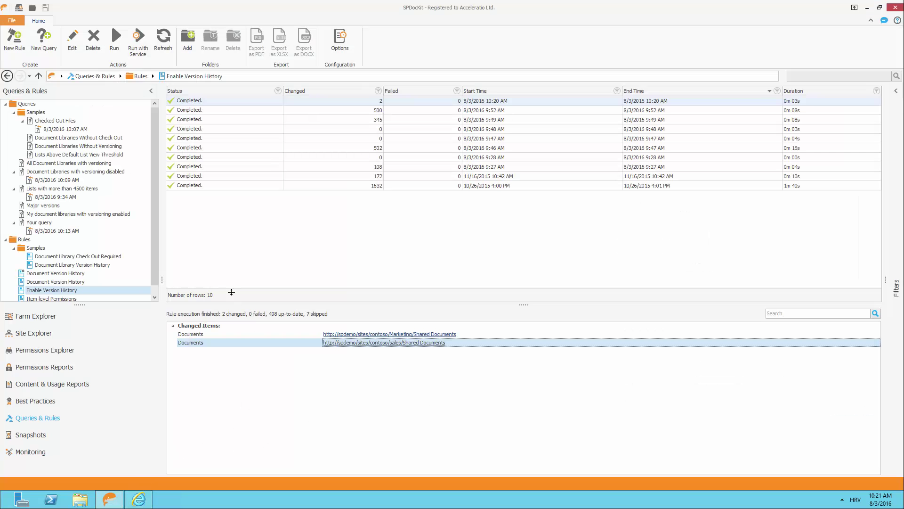
left_click(95, 172)
left_click(117, 47)
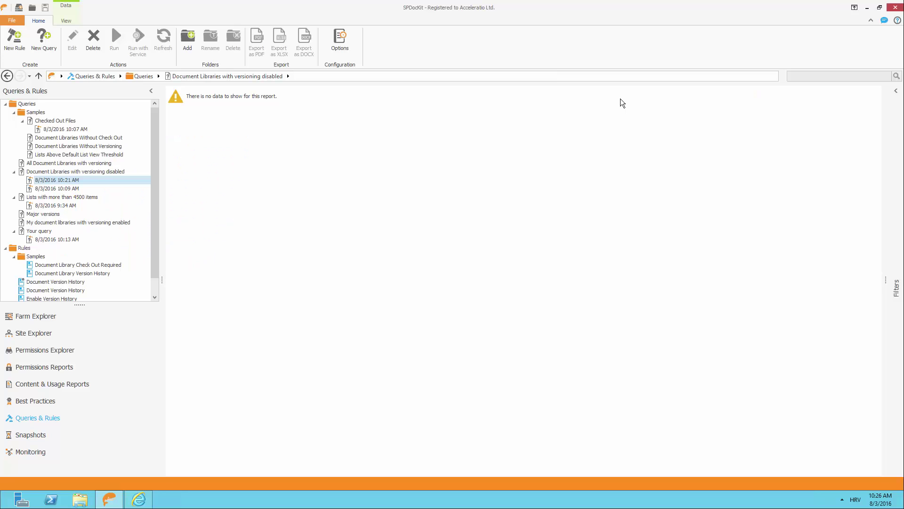
Start a new rule with the scope Lists and the type Folders.
left_click(16, 42)
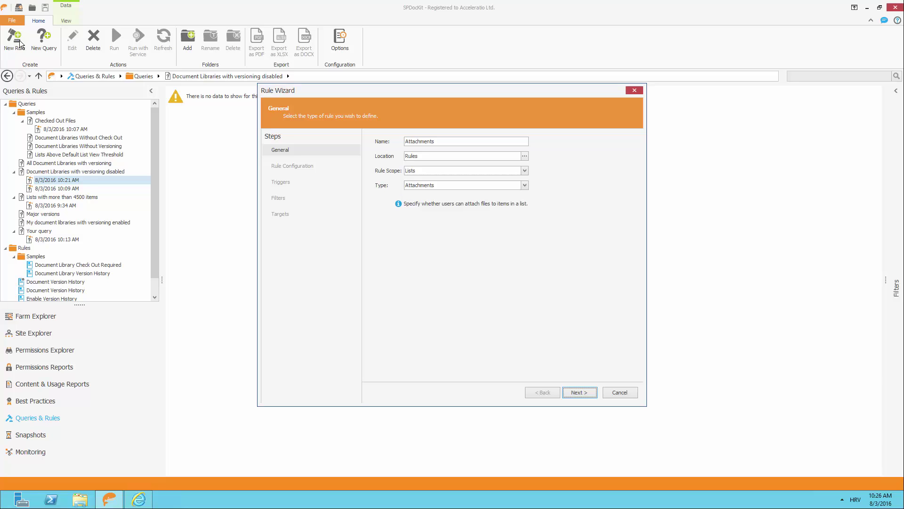
left_click(526, 172)
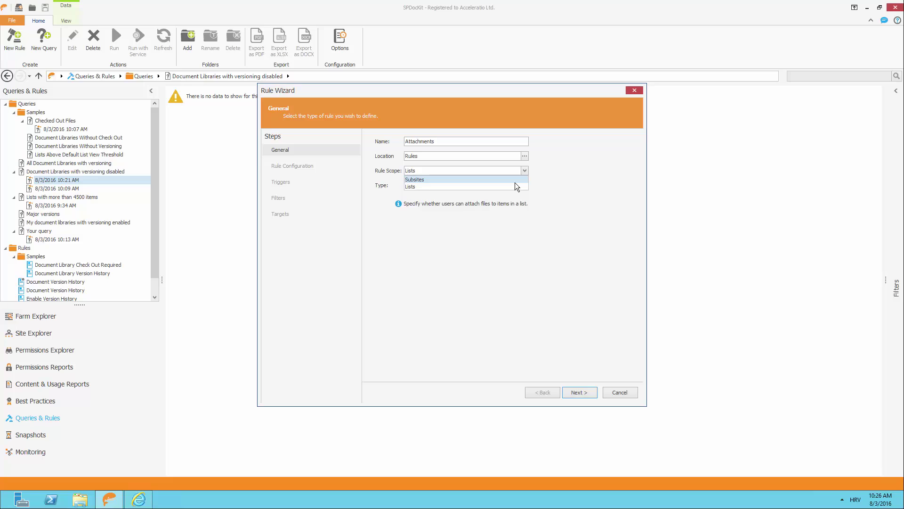
left_click(513, 185)
left_click(512, 188)
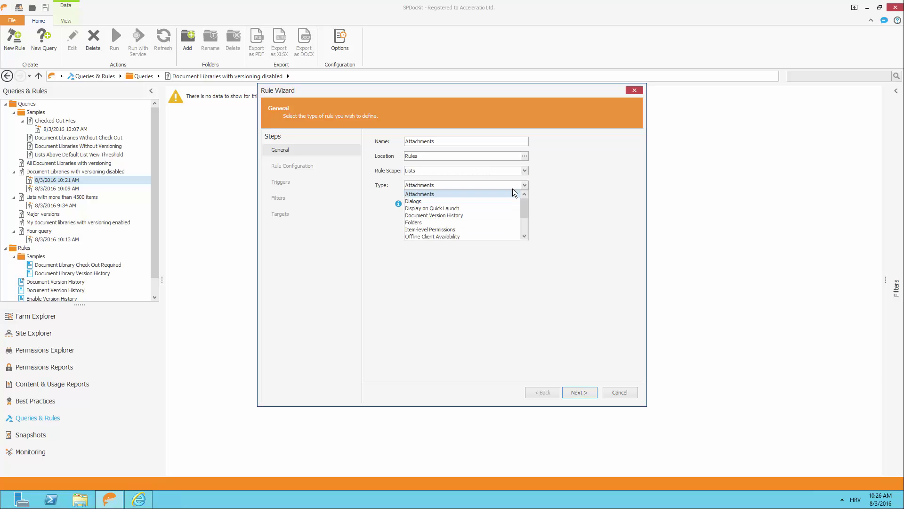
left_click(508, 222)
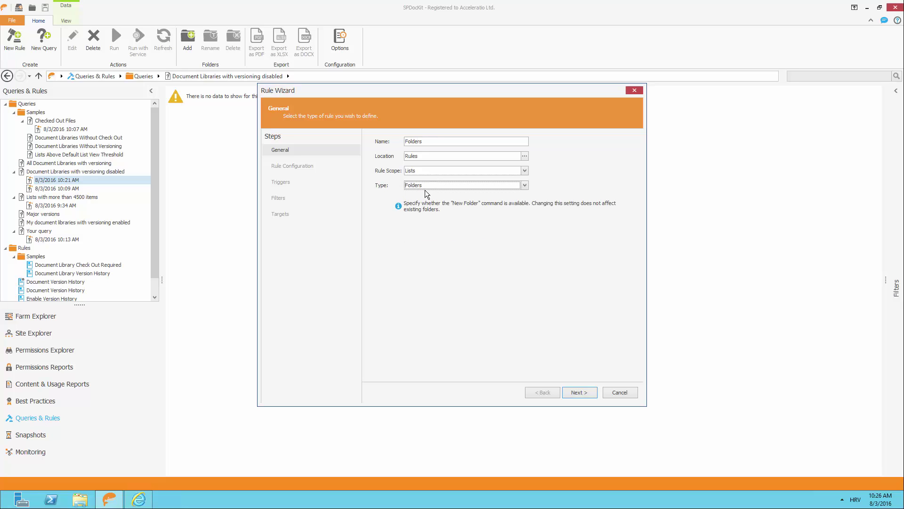
left_click(579, 393)
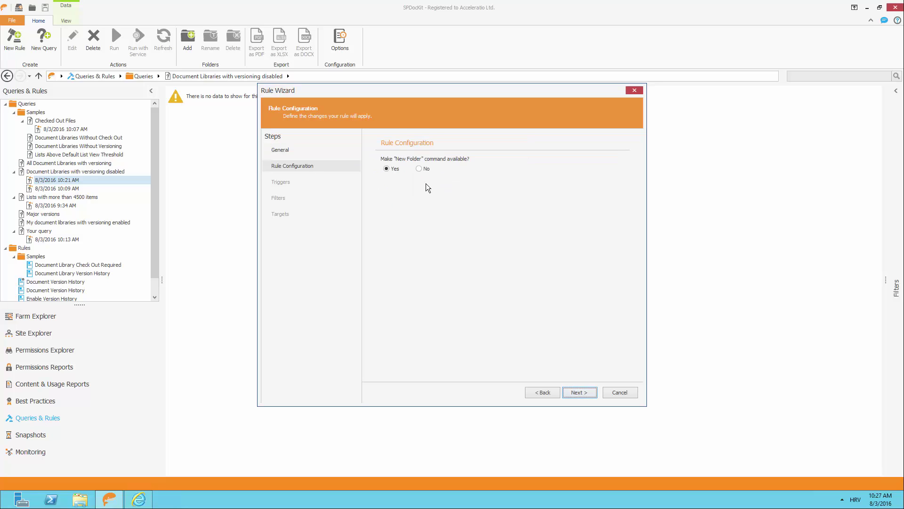
Configure the rule to make the "New Folder" command unavailable, keeping manual-only execution and no filter conditions.
left_click(419, 168)
left_click(580, 393)
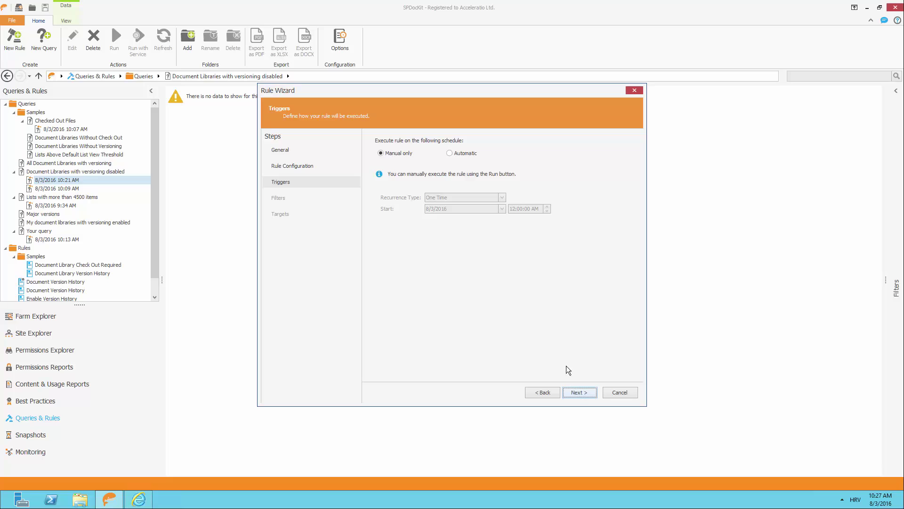
left_click(579, 394)
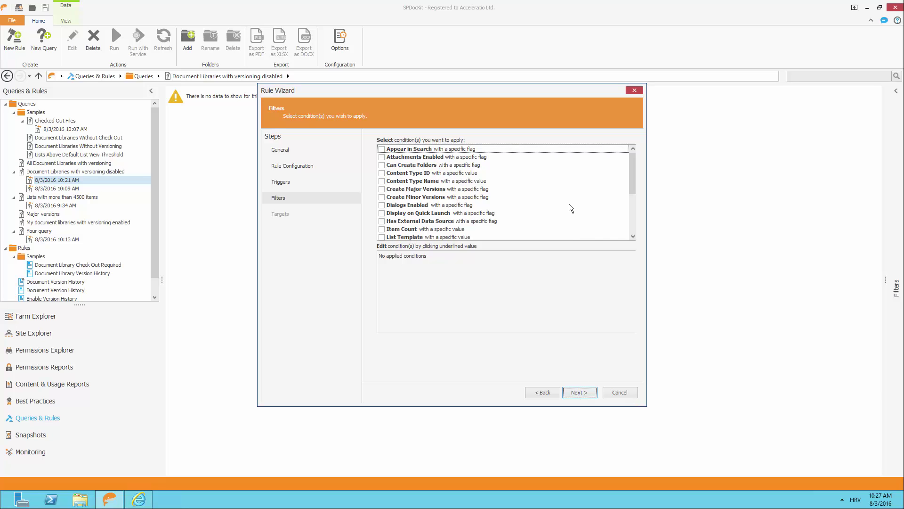
left_click_drag(633, 173, 633, 222)
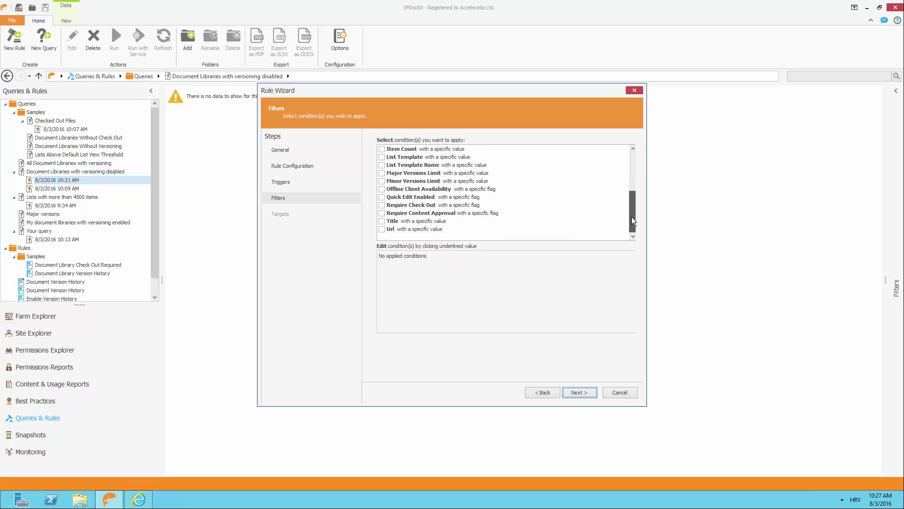
left_click(586, 392)
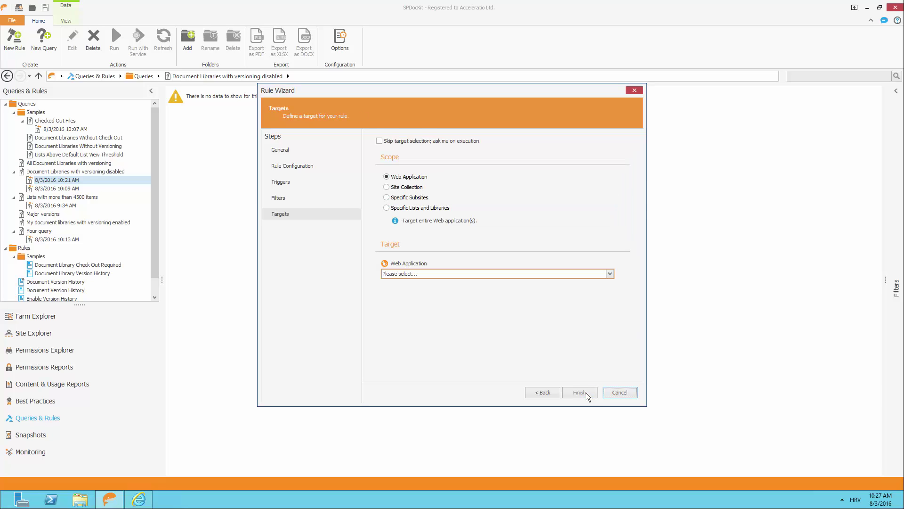
Target the rule at the /sites/contoso site collection of the SharePoint - 80 web application and save it.
left_click(387, 187)
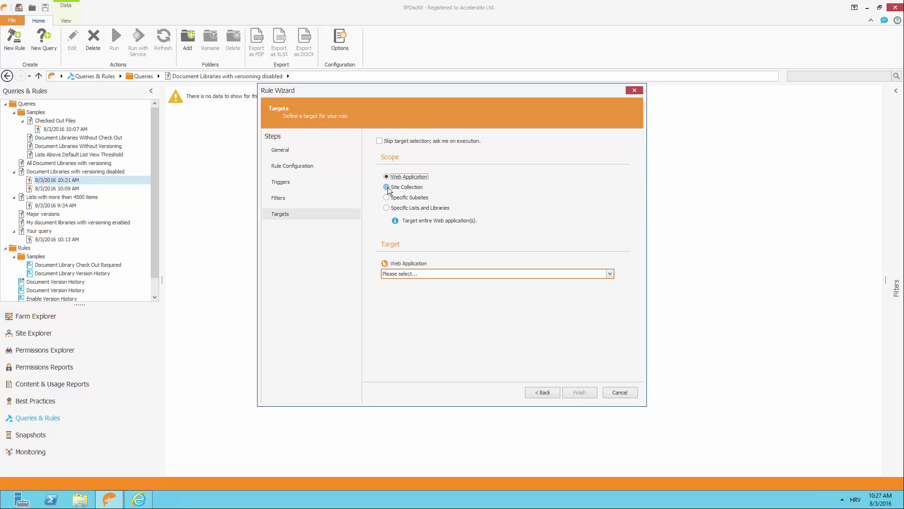
left_click(405, 274)
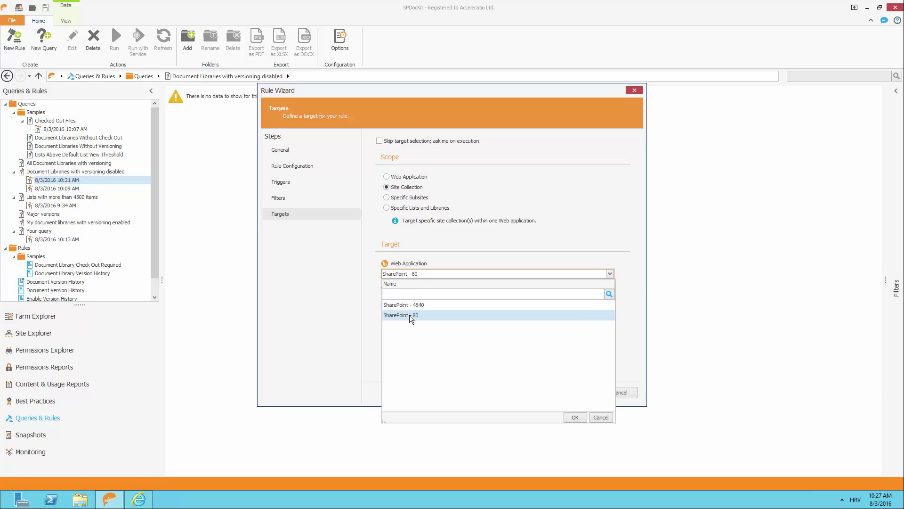
left_click(409, 314)
left_click(406, 295)
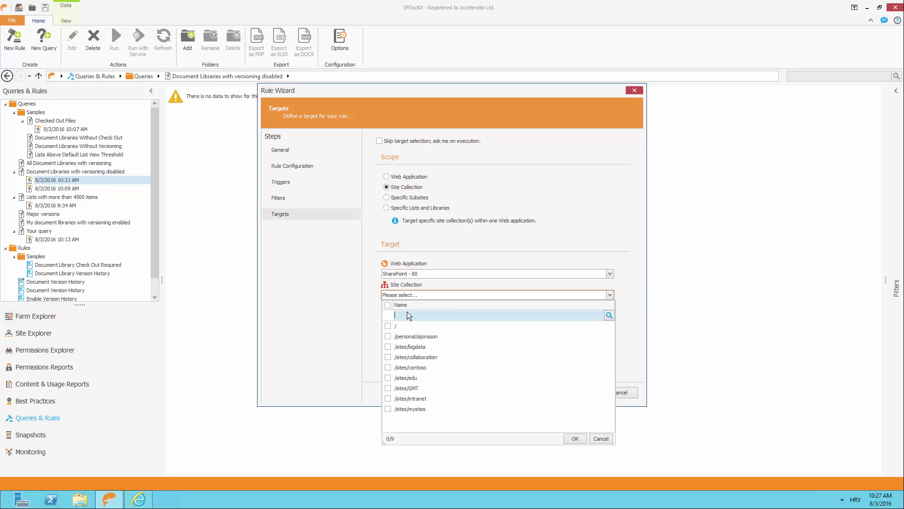
left_click(388, 367)
left_click(575, 439)
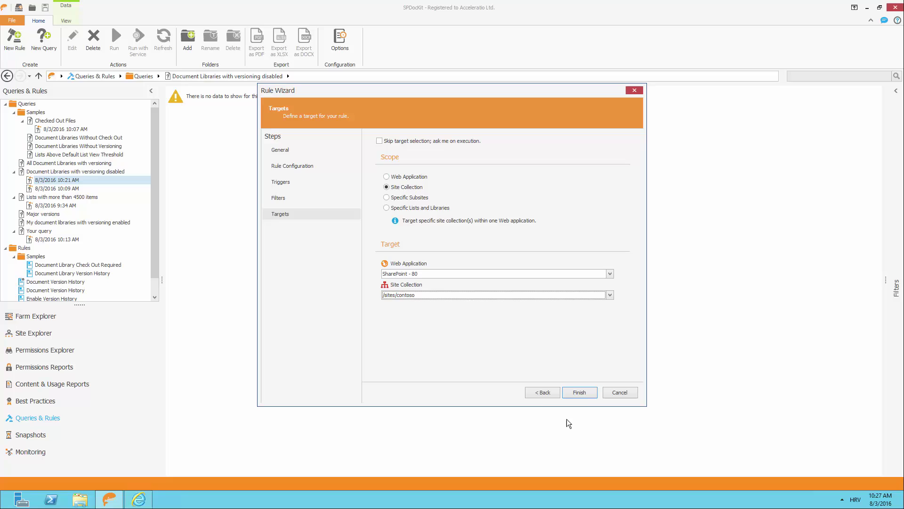
left_click(585, 391)
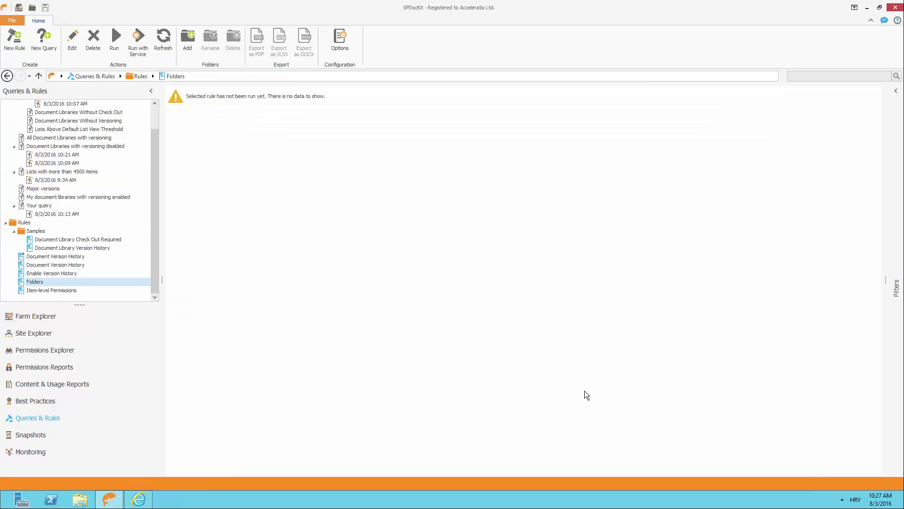